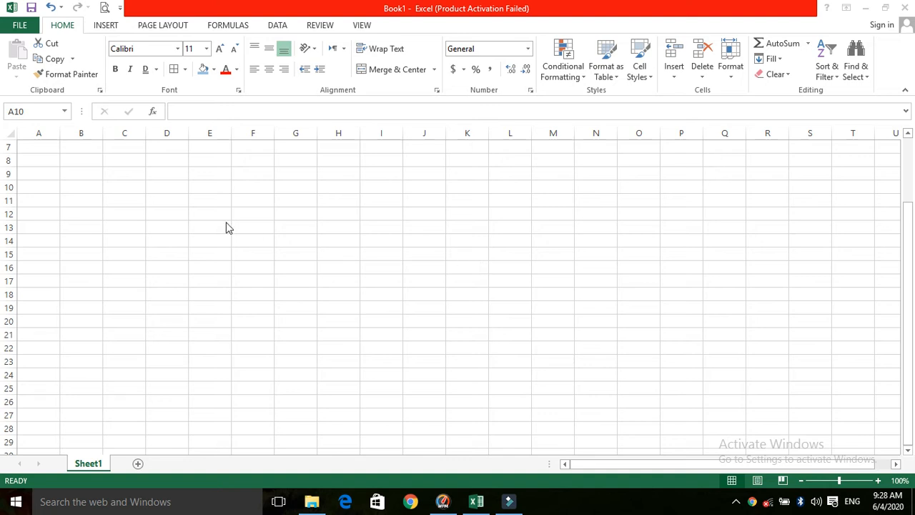
Step: Enter the values 100, 20, 15, 21 and 25 down cells A1 to A5
left_click(43, 186)
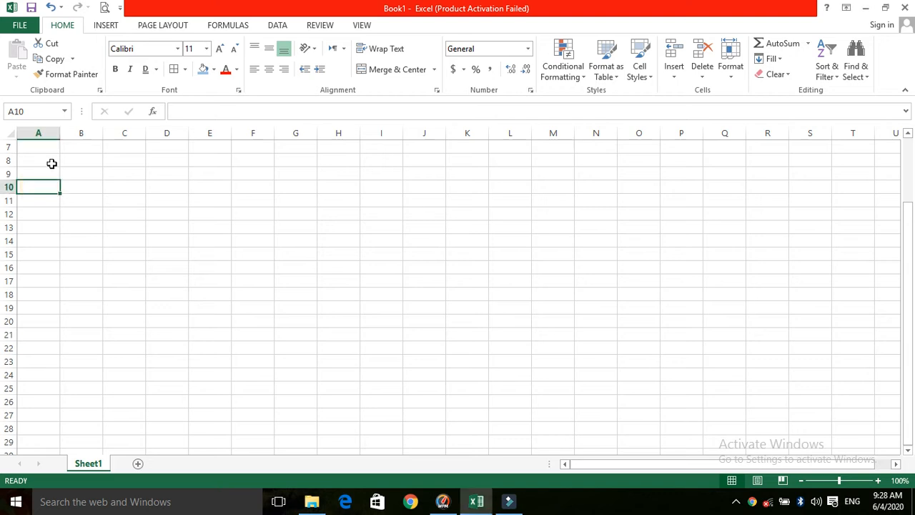
key("ctrl+Home")
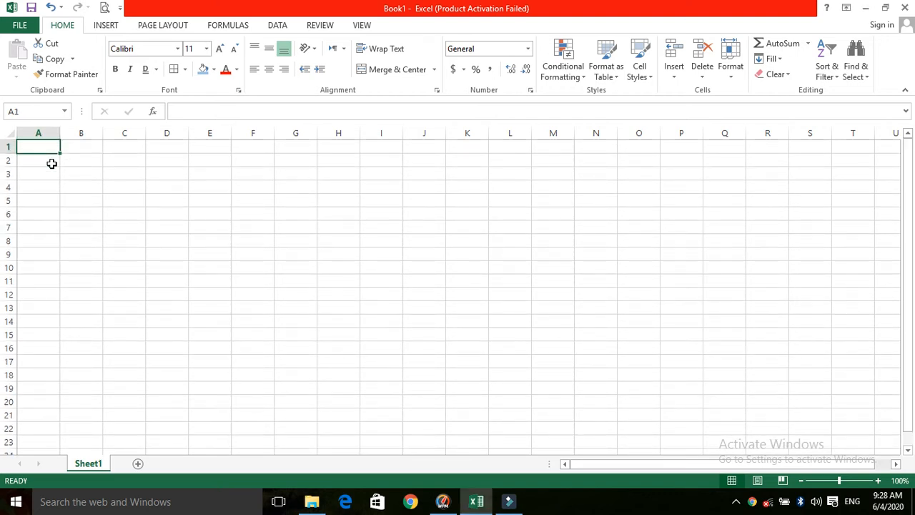
type("100")
key("Return")
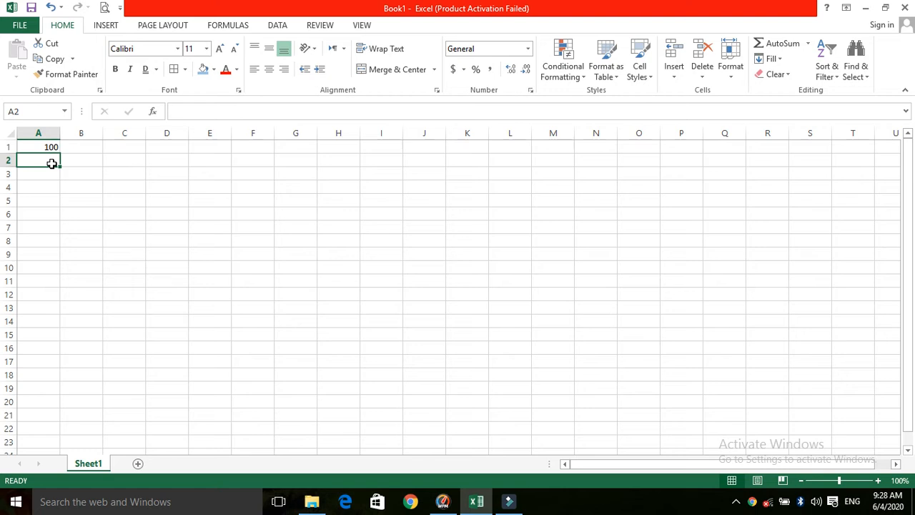
type("20")
key("Return")
type("15")
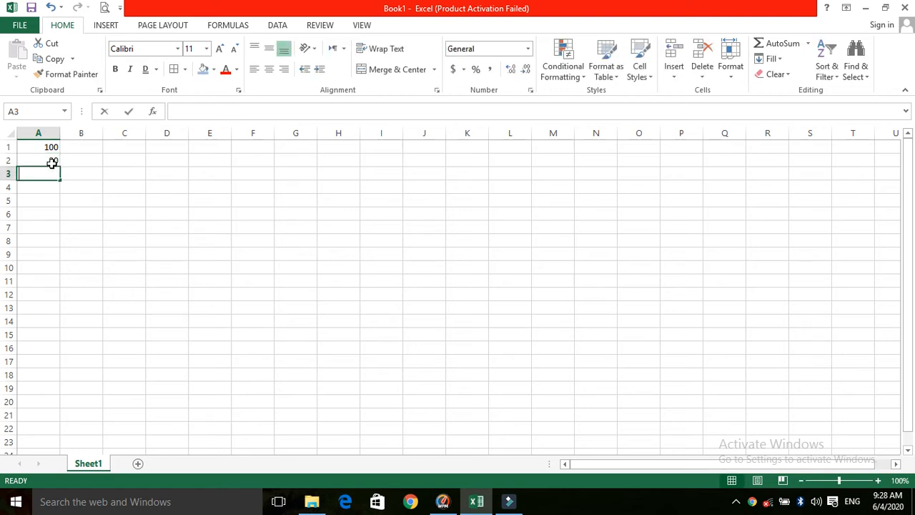
key("Return")
type("21")
key("Return")
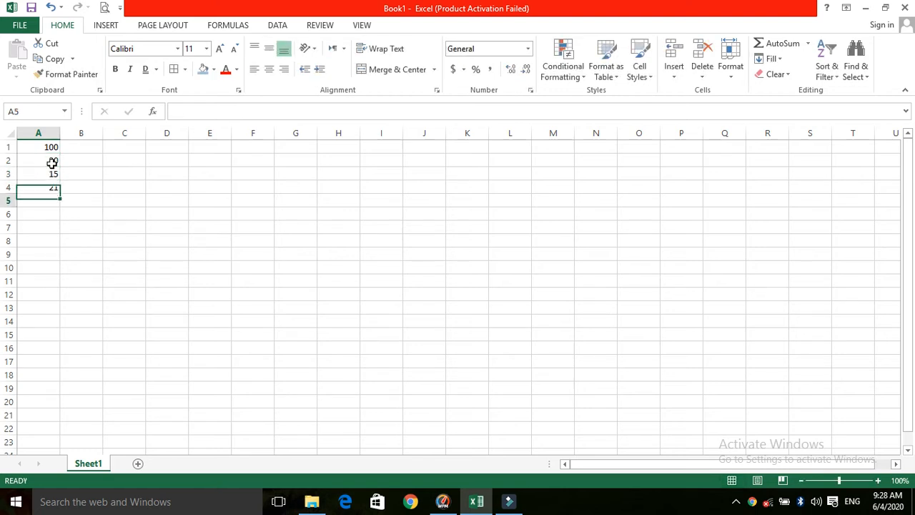
type("25")
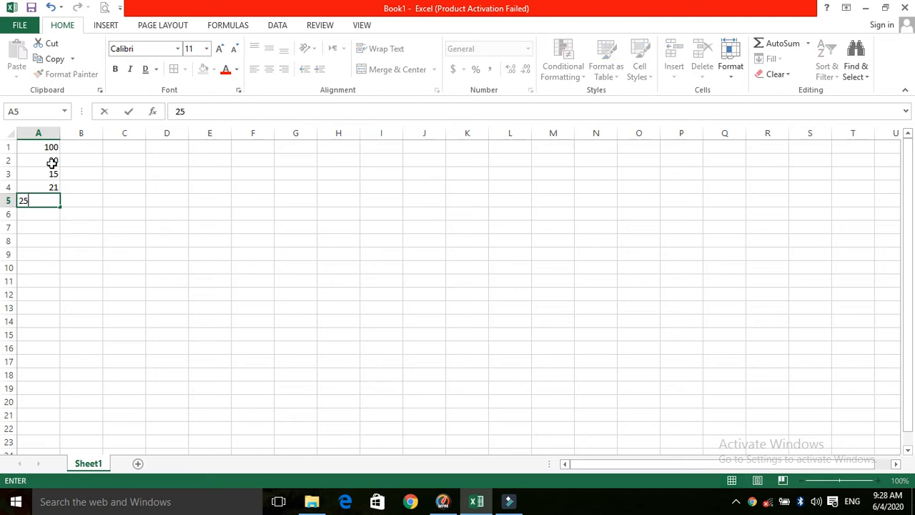
key("Return")
Step: Apply the Number format to the value in cell A1
left_click(80, 131)
left_click_drag(51, 149, 52, 200)
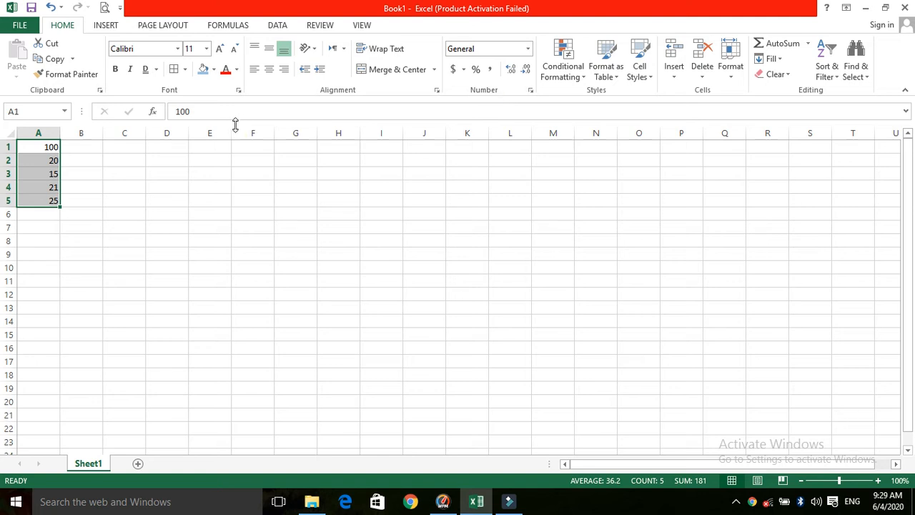
left_click(52, 148)
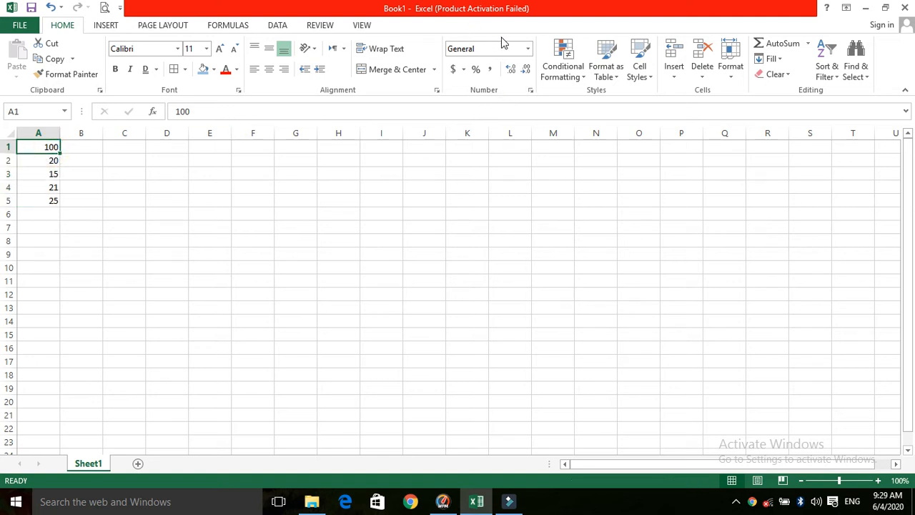
left_click(527, 48)
right_click(527, 49)
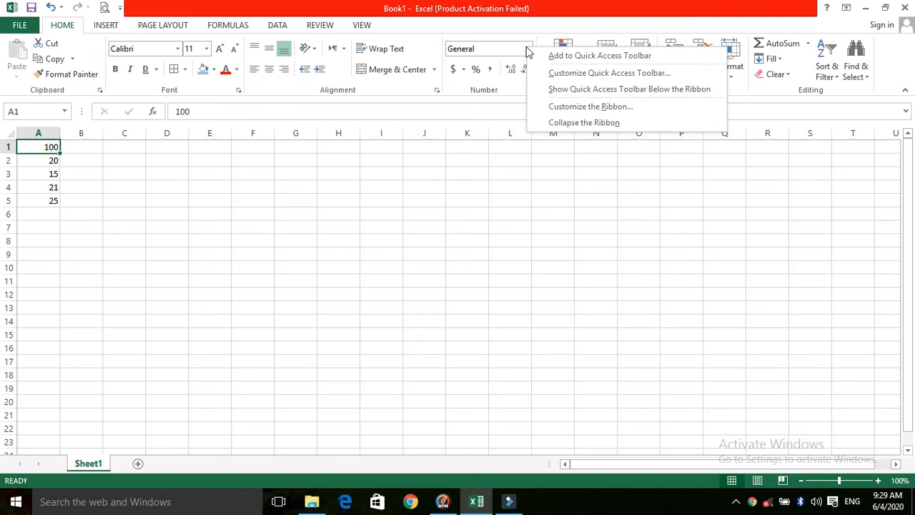
left_click(526, 49)
left_click(527, 48)
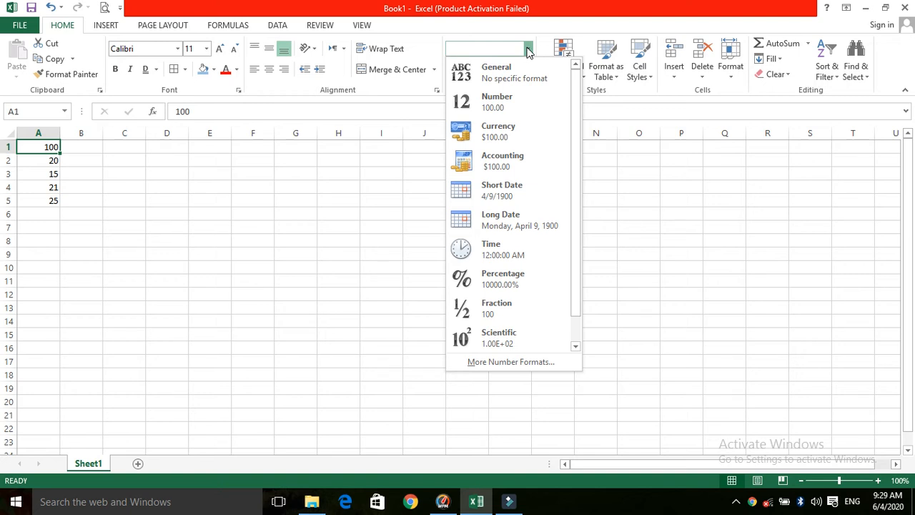
left_click(506, 114)
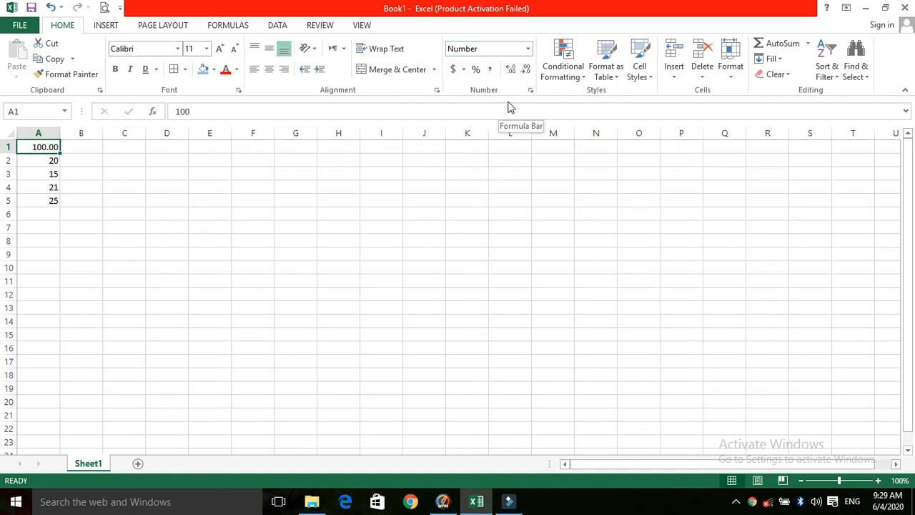
Step: Set the number format of cell A1 to Currency
left_click(528, 49)
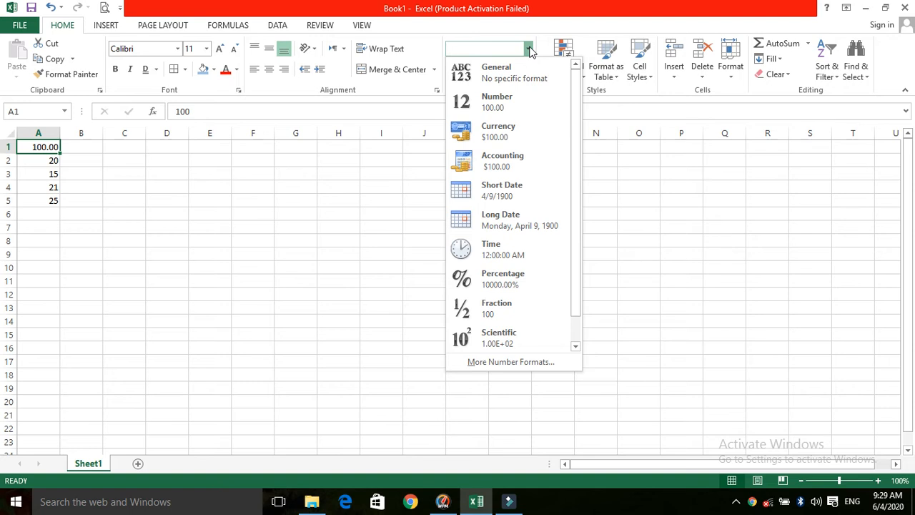
left_click(510, 132)
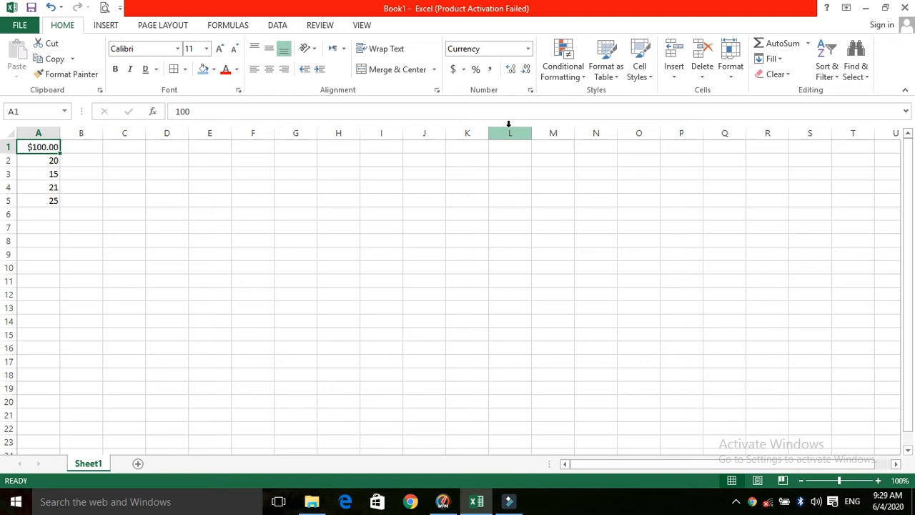
left_click(529, 48)
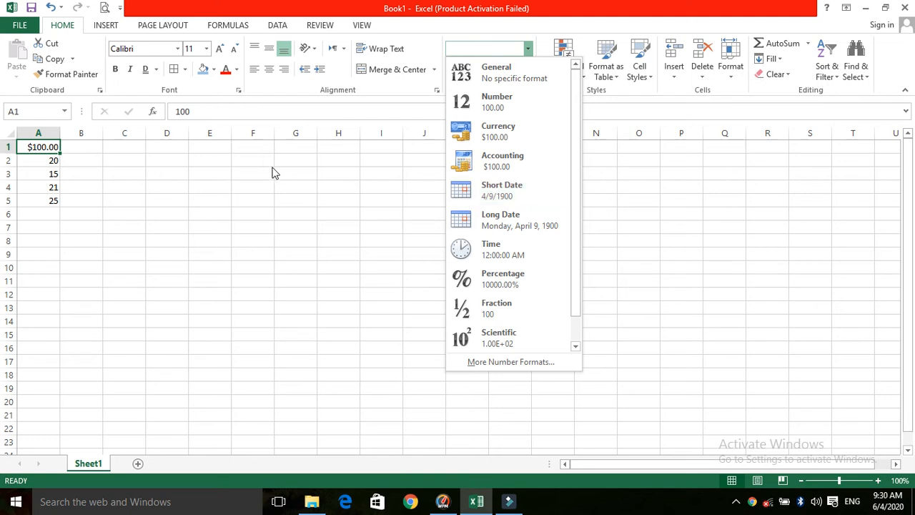
left_click(241, 160)
Step: Enter the date 10-02-2020 in cell C2 and widen column C
left_click(137, 159)
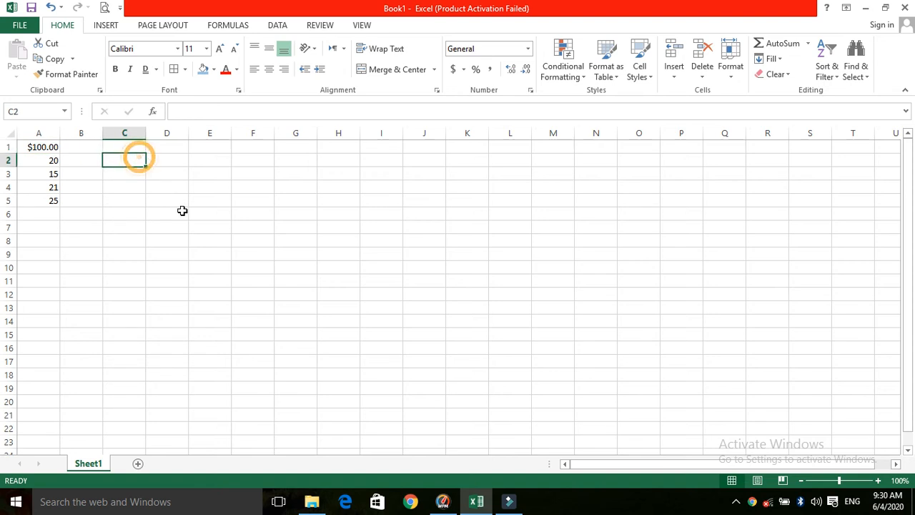
type("10-02-")
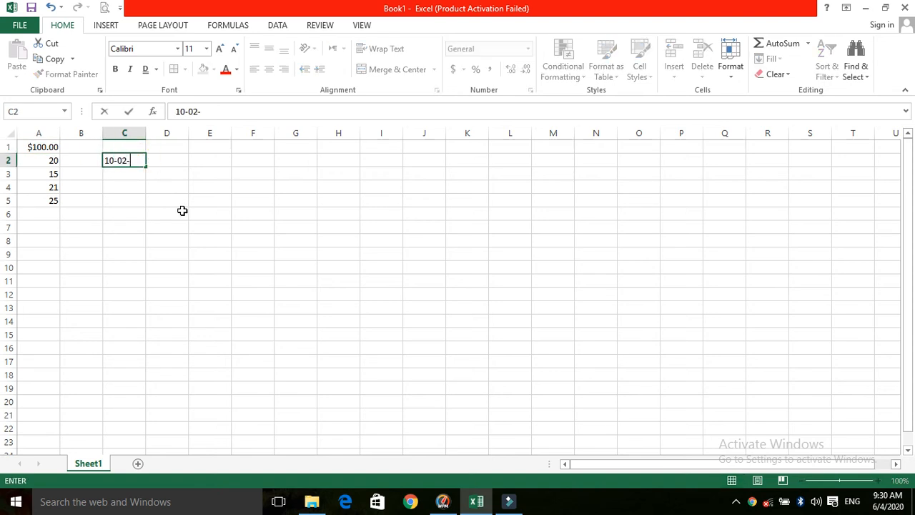
type("2020")
key("Return")
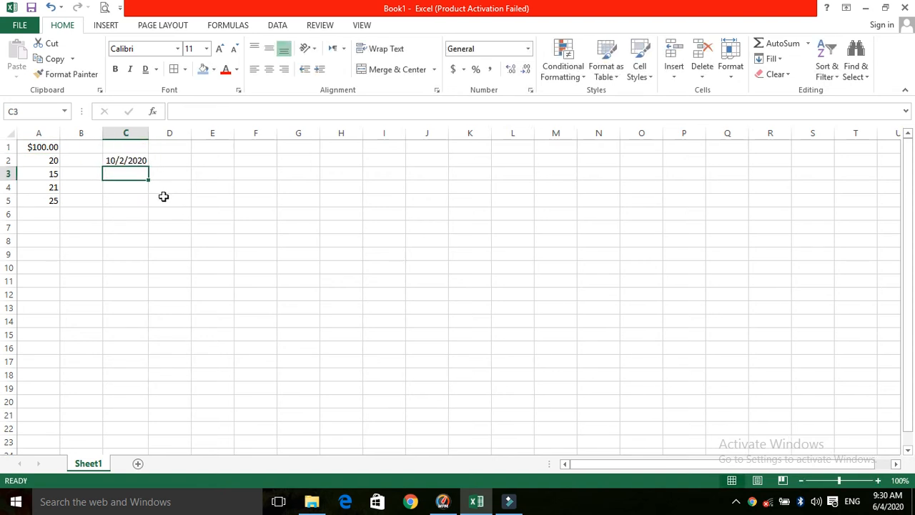
left_click_drag(149, 127, 175, 129)
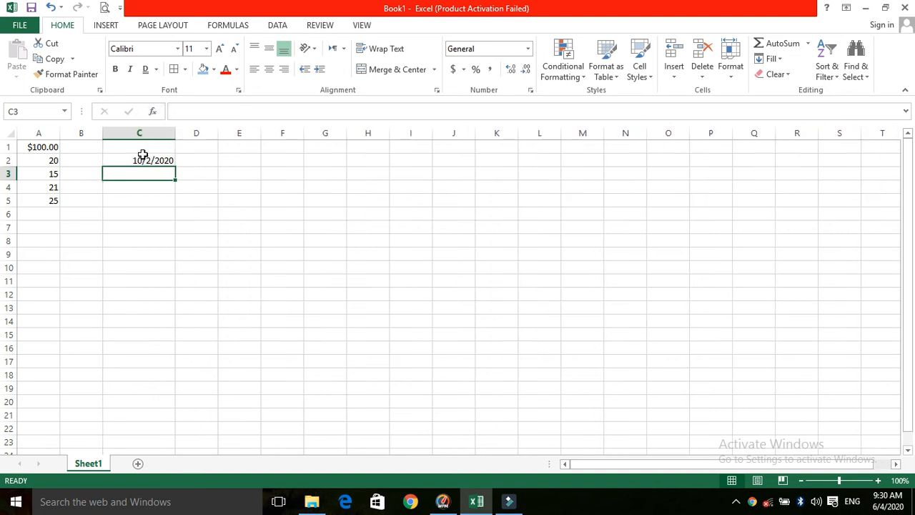
Step: Apply the Long Date format to cell C2 and fit column C's width to its content
left_click(142, 158)
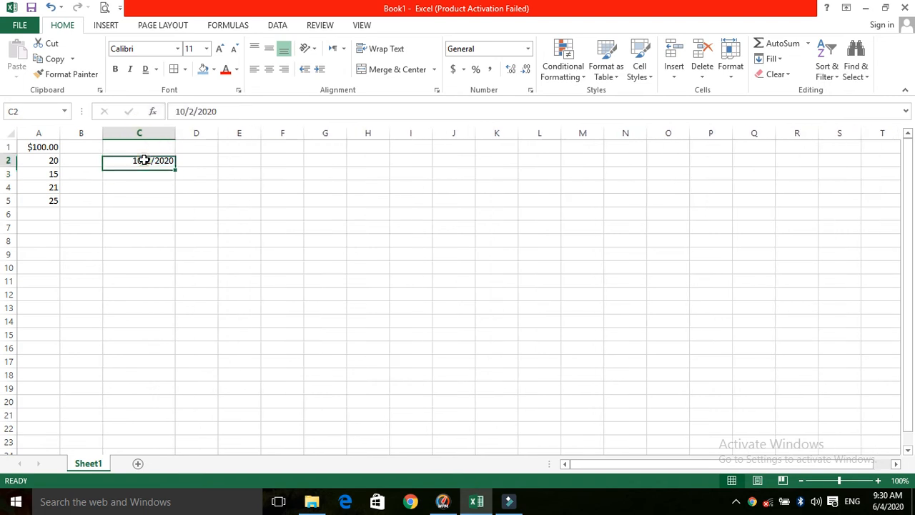
left_click(528, 49)
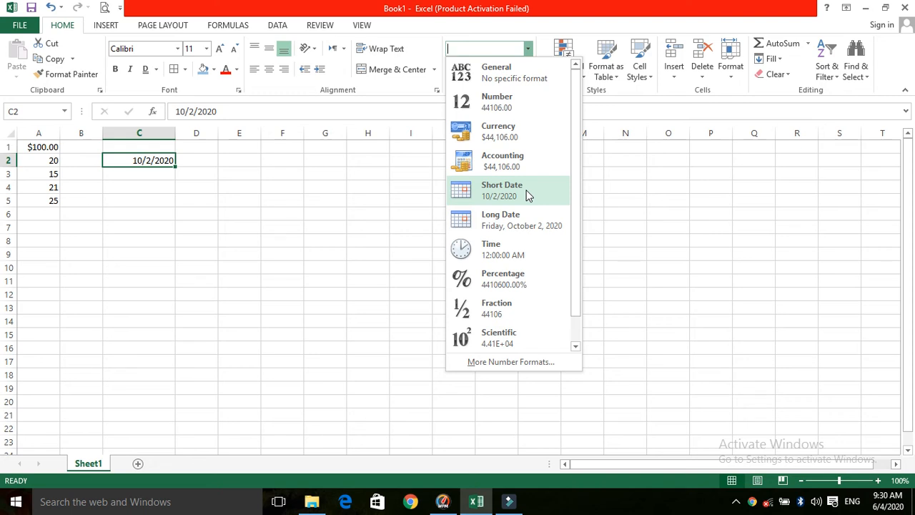
left_click(527, 223)
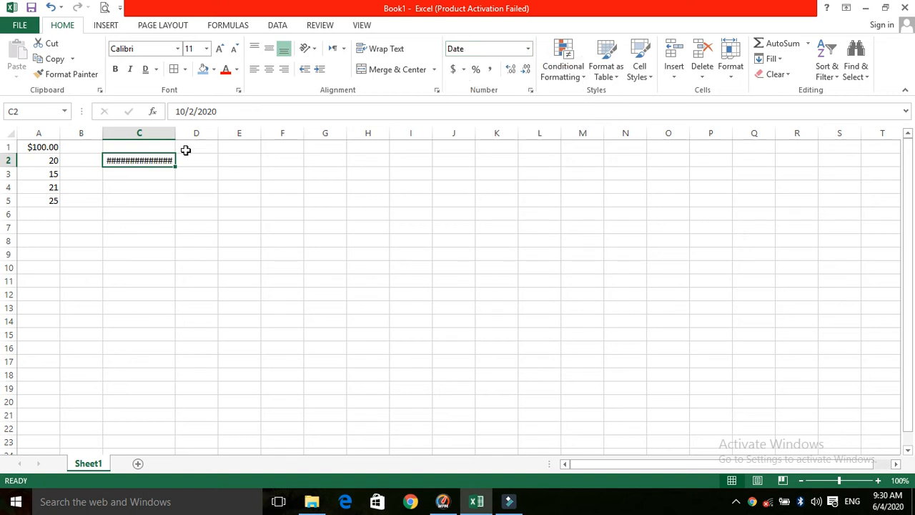
left_click_drag(176, 133, 176, 133)
double_click(177, 133)
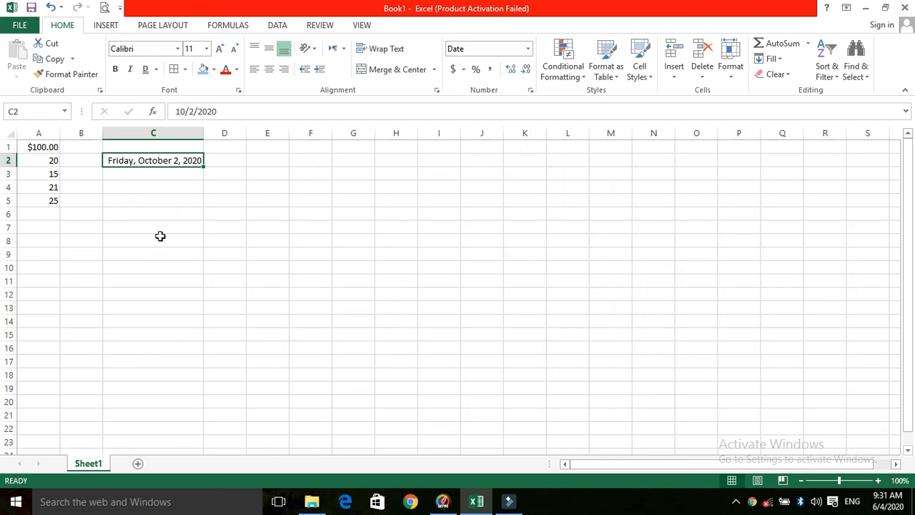
Step: Examine the additional number format options for cell C2 without applying any
left_click(529, 50)
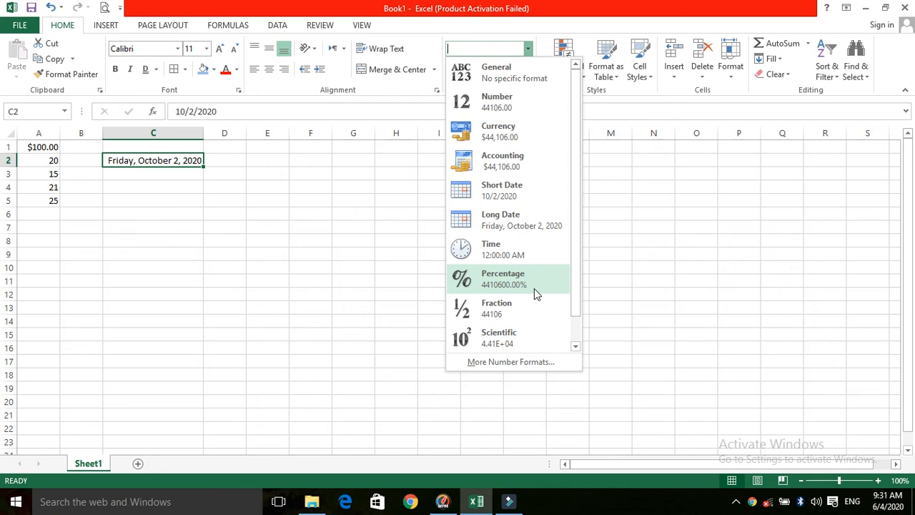
left_click(513, 362)
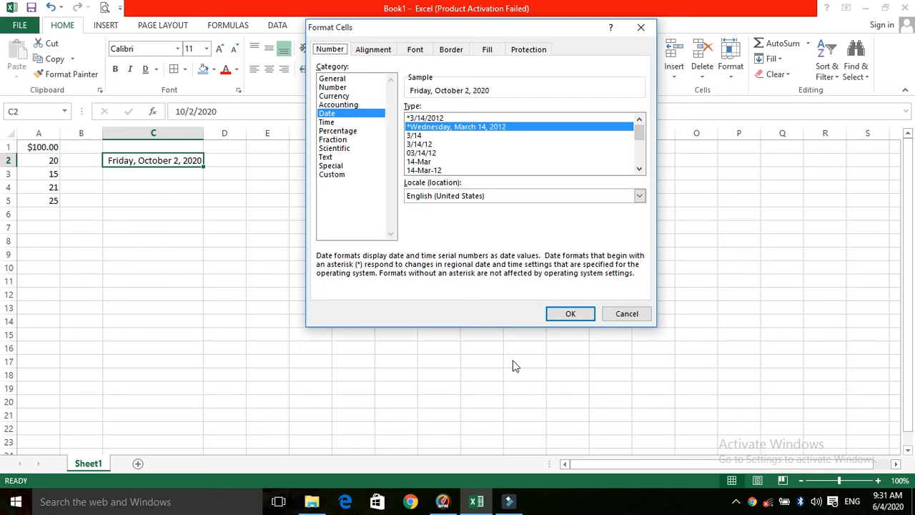
left_click(623, 313)
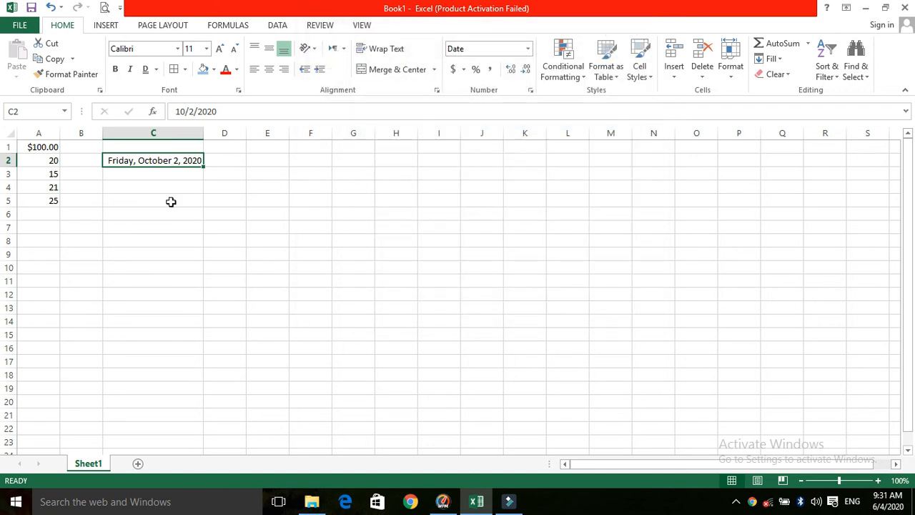
Step: Apply the Euro (€ 123) accounting format to cell A2 and the comma style to cell A3
left_click(43, 163)
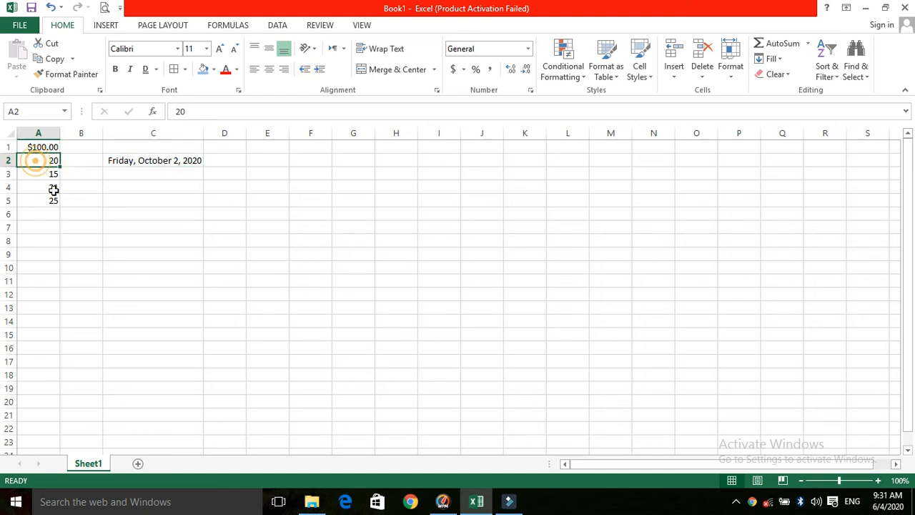
left_click(462, 70)
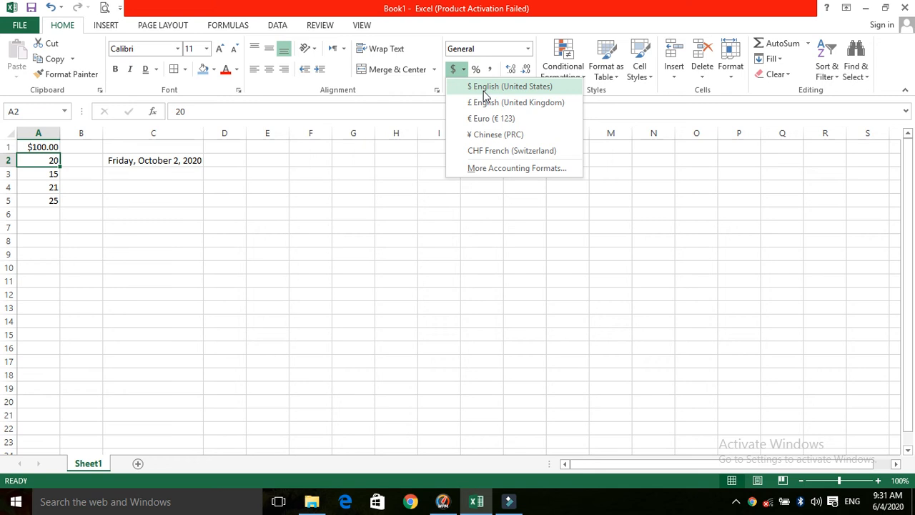
left_click(512, 118)
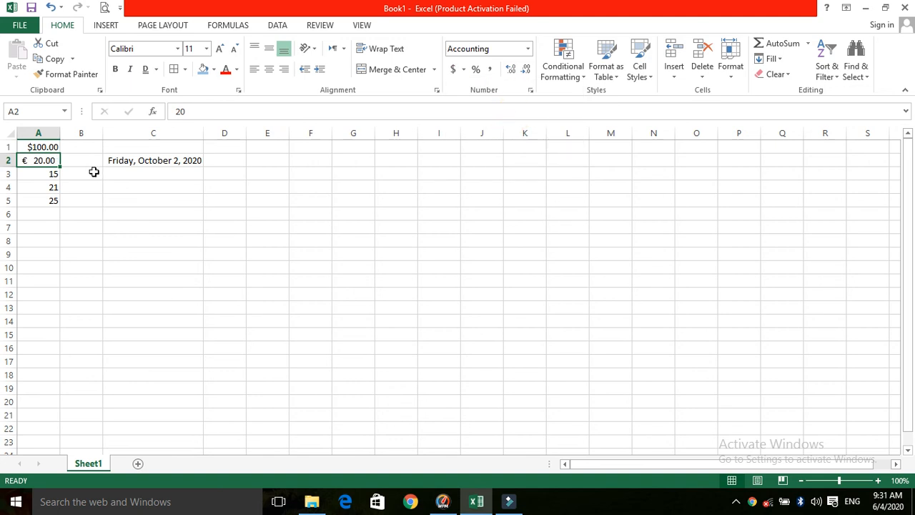
left_click(45, 177)
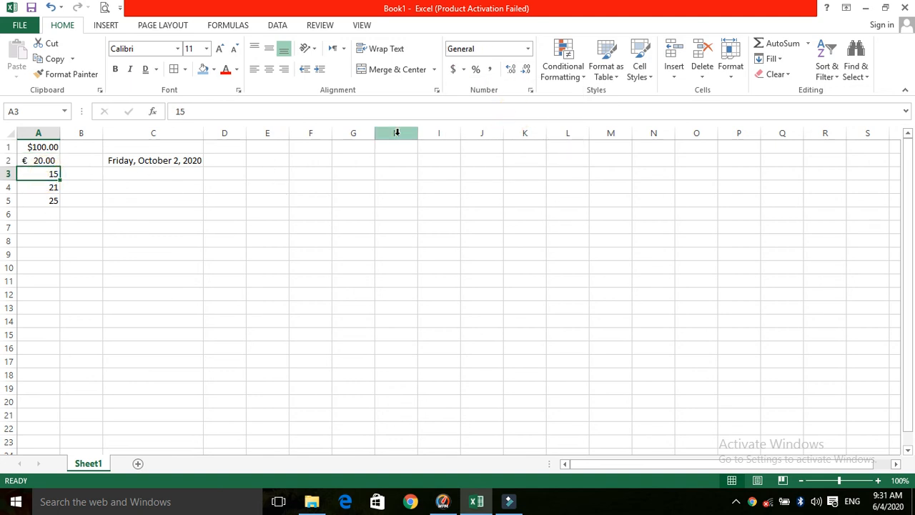
left_click(476, 69)
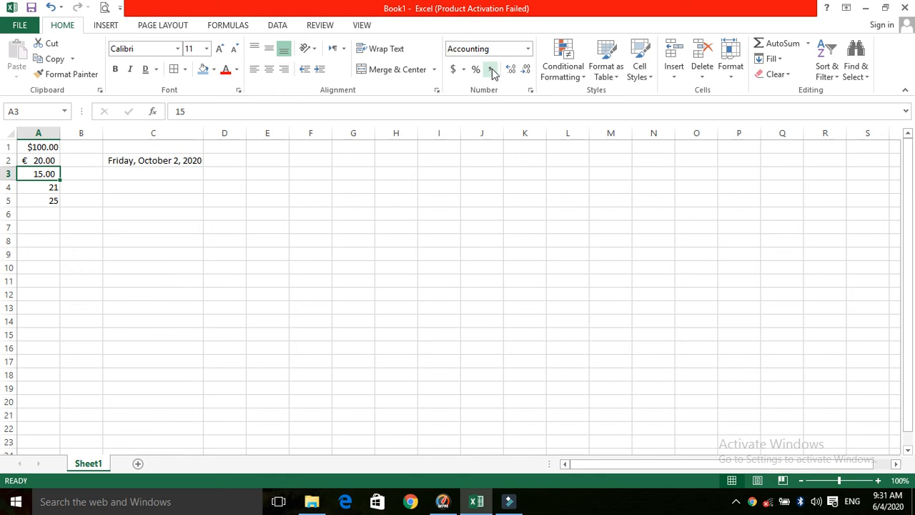
Step: Replace the value in cell A4 with 10000 and apply the comma style to it
left_click(50, 188)
type("10000")
key("Return")
left_click(55, 188)
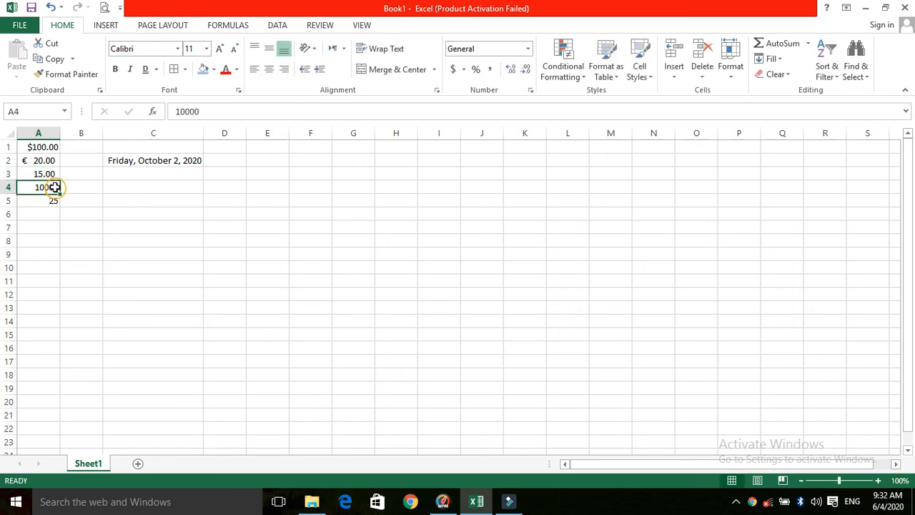
left_click(490, 70)
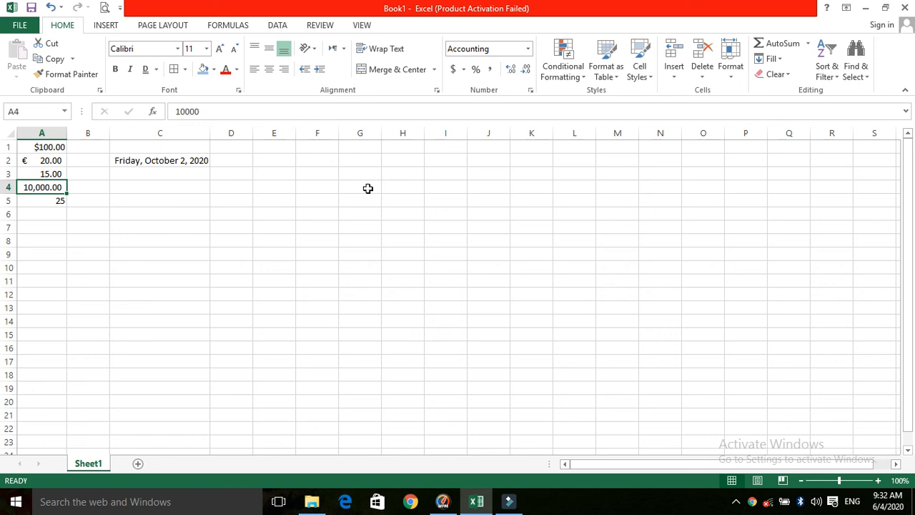
Step: Increase the decimal places of cell A4 to nine
left_click(511, 70)
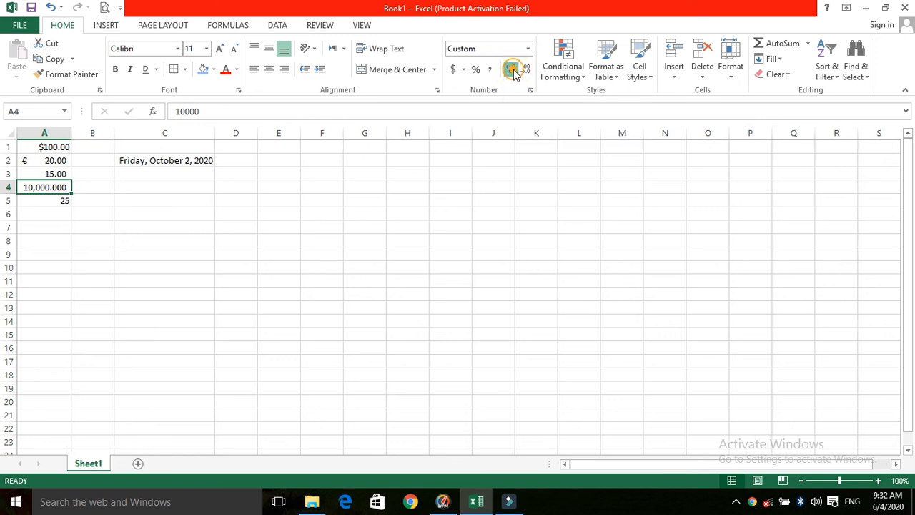
left_click(511, 70)
left_click(512, 70)
left_click(512, 70)
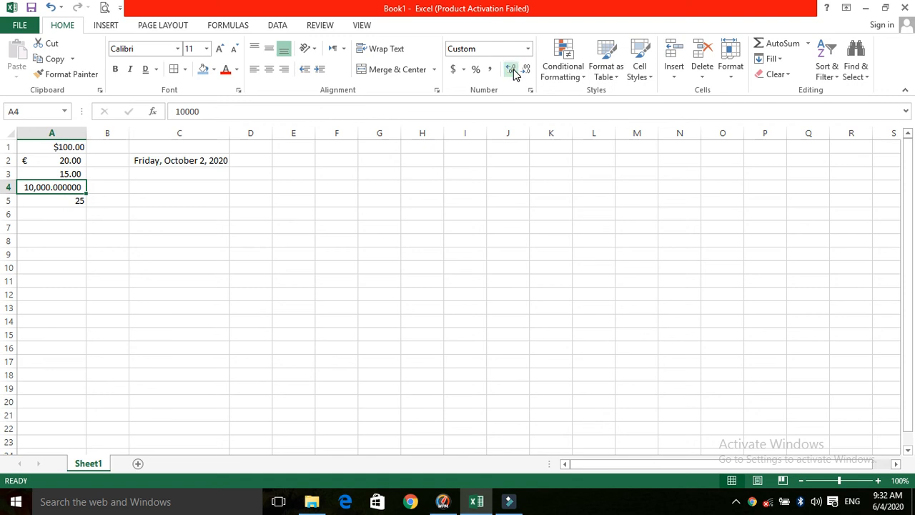
left_click(512, 70)
left_click(512, 70)
left_click(512, 70)
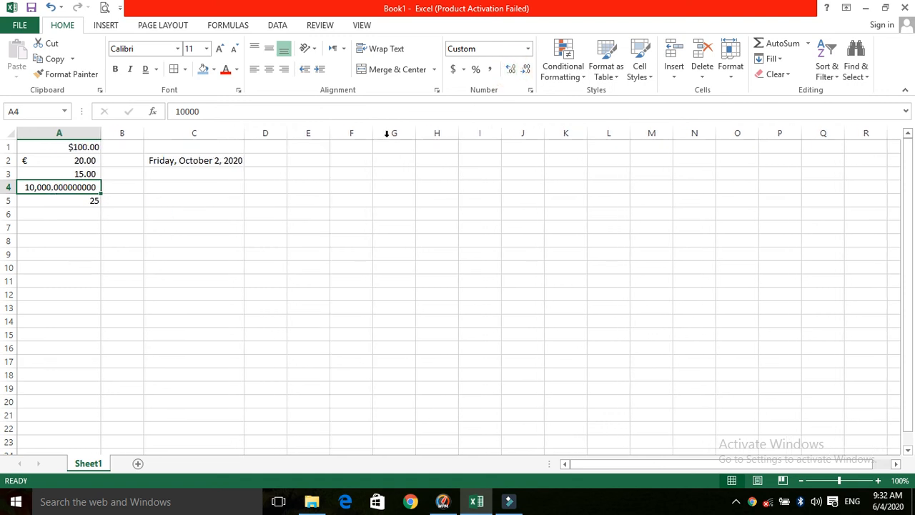
Step: Decrease the decimal places of cell A4 to zero
left_click(526, 70)
left_click(526, 69)
left_click(526, 70)
left_click(526, 69)
left_click(526, 70)
left_click(526, 70)
left_click(526, 69)
left_click(526, 69)
left_click(527, 70)
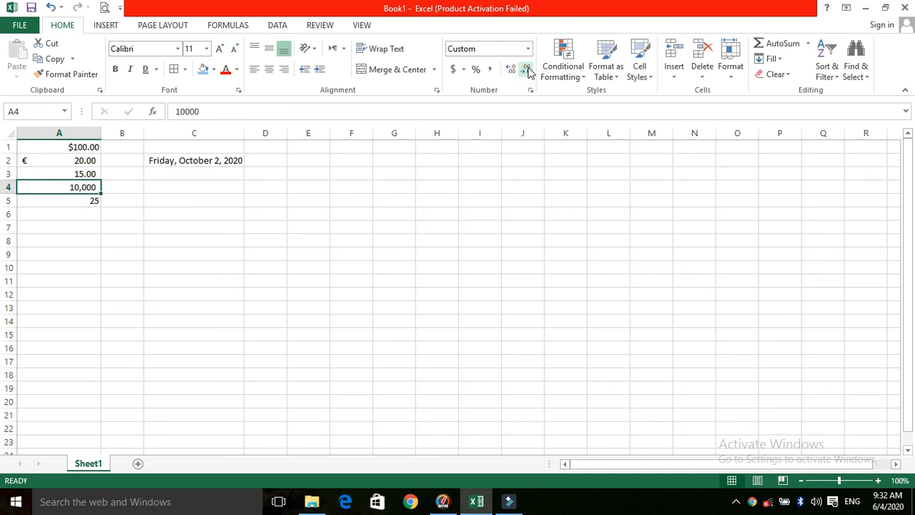
Step: Increase cell A4 to three decimal places and reduce it back to none
left_click(514, 69)
left_click(514, 70)
left_click(514, 70)
left_click(526, 72)
left_click(526, 71)
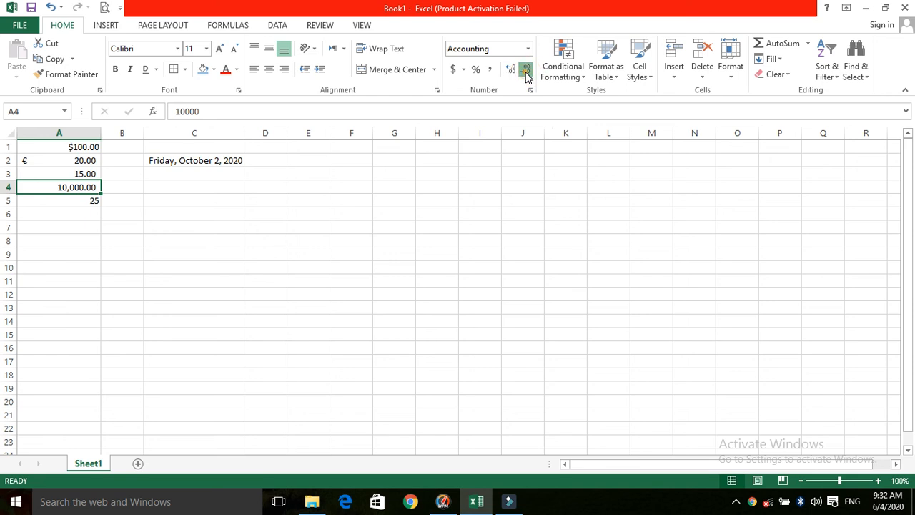
left_click(526, 71)
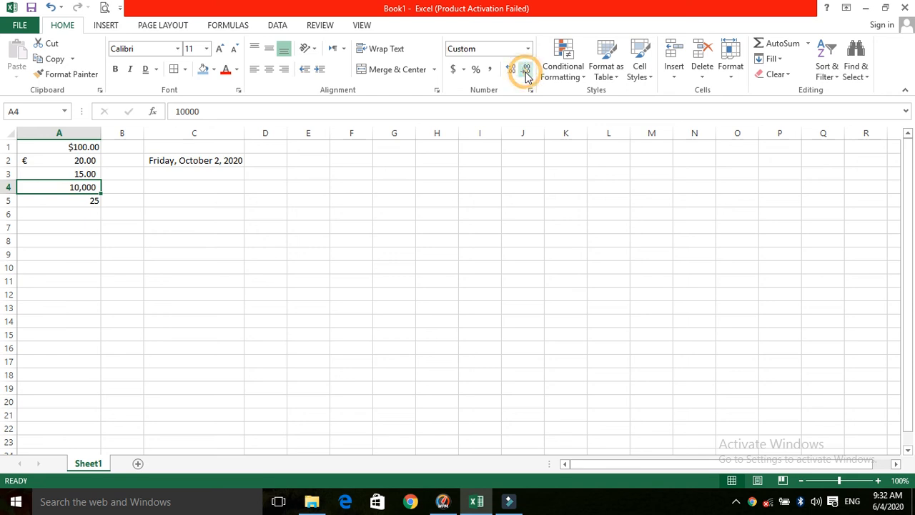
left_click(490, 159)
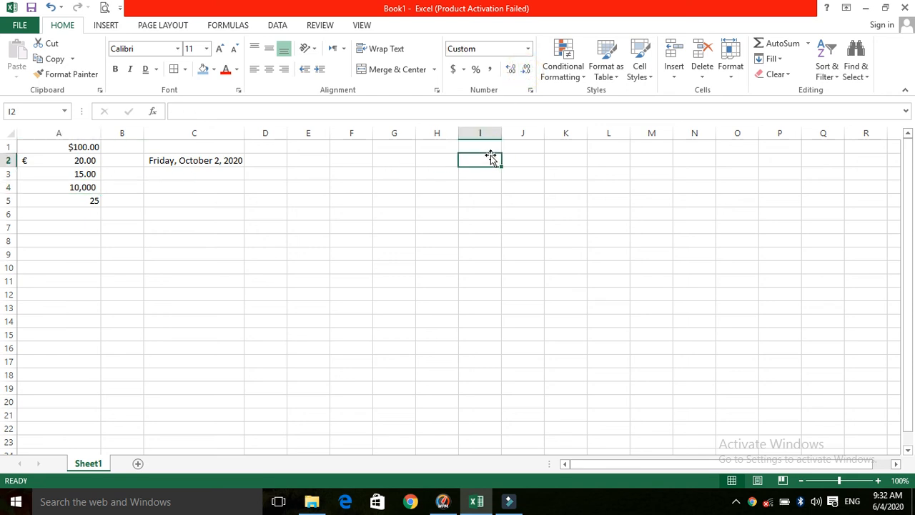